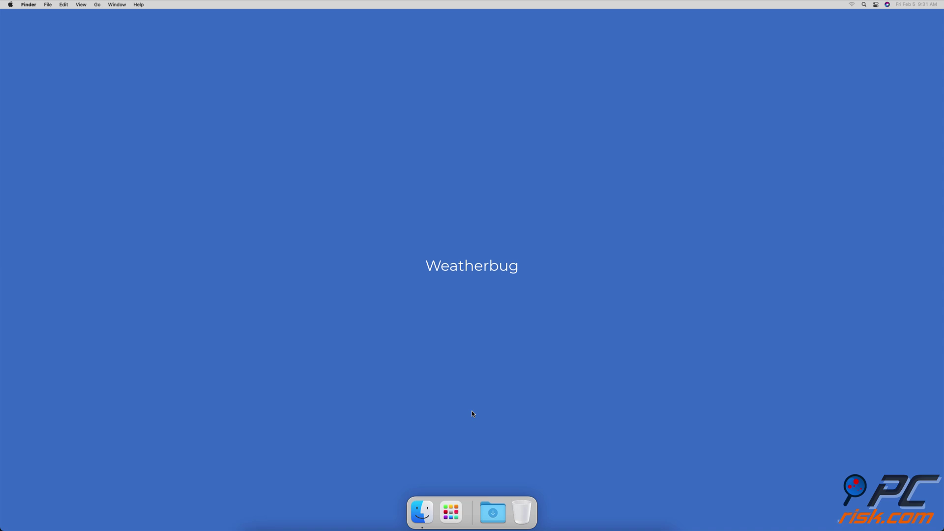
Step: Launch WeatherBug and view its 23° forecast popover, favourite locations and settings
key(super+space)
text(weatherbug)
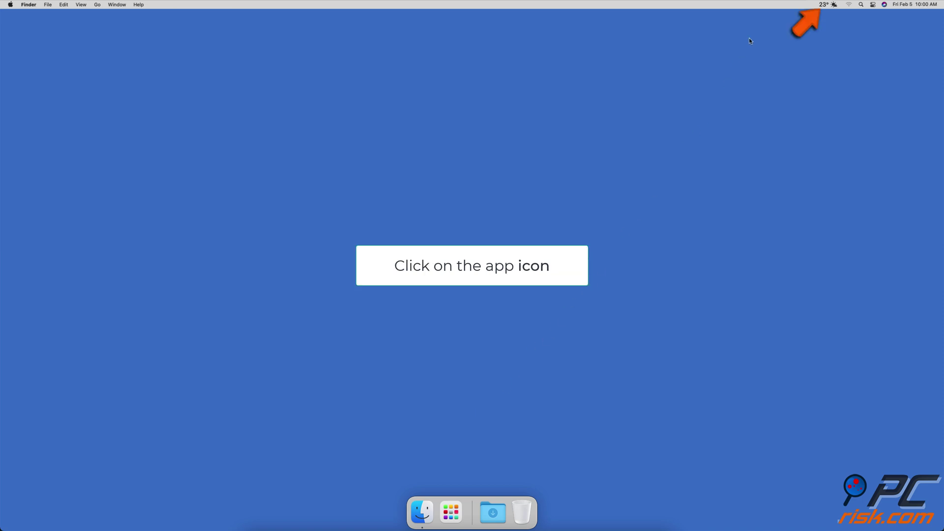
click(828, 5)
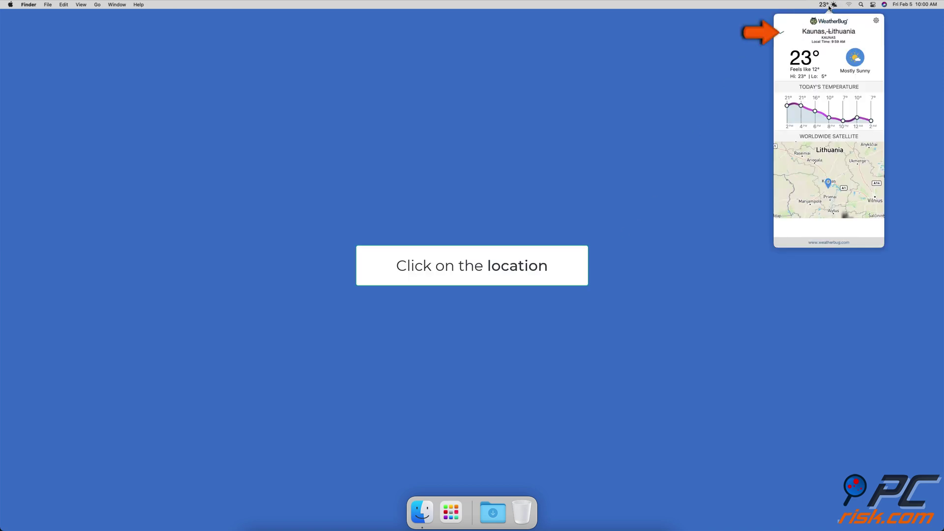
click(785, 33)
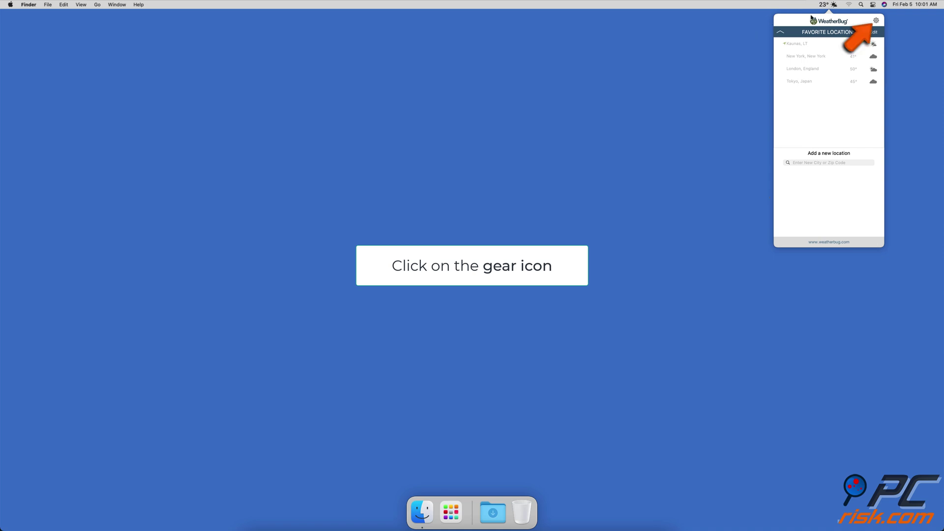
click(876, 21)
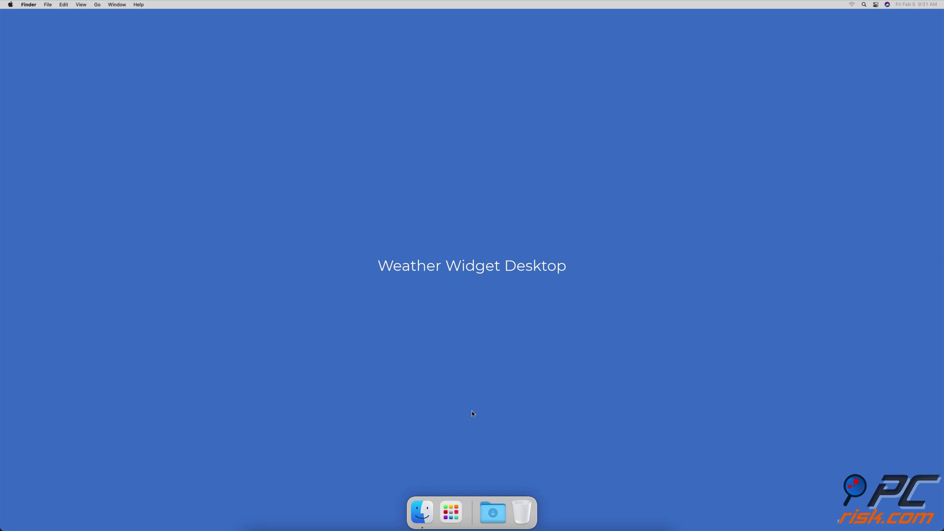
Step: Launch Weather Widget Desktop and switch its preference units to °C & km/h
key(super+space)
text(weather widget)
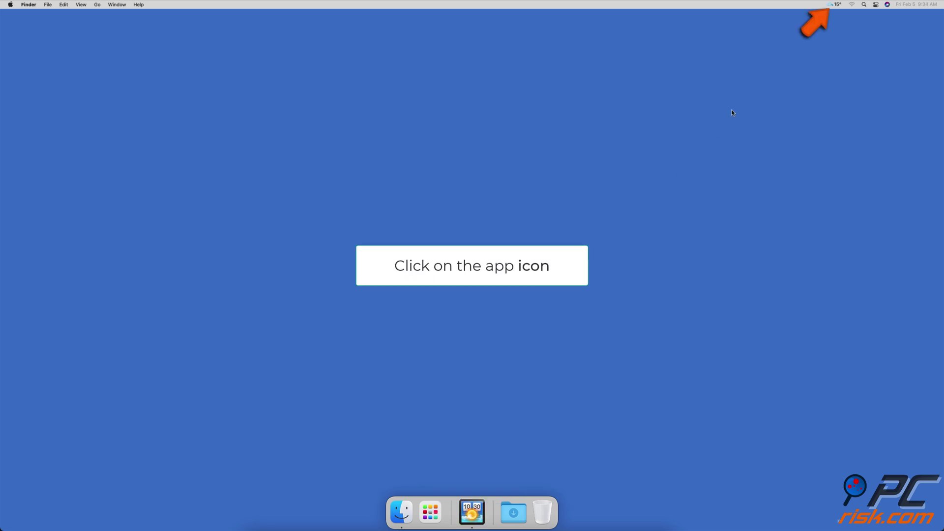
click(831, 5)
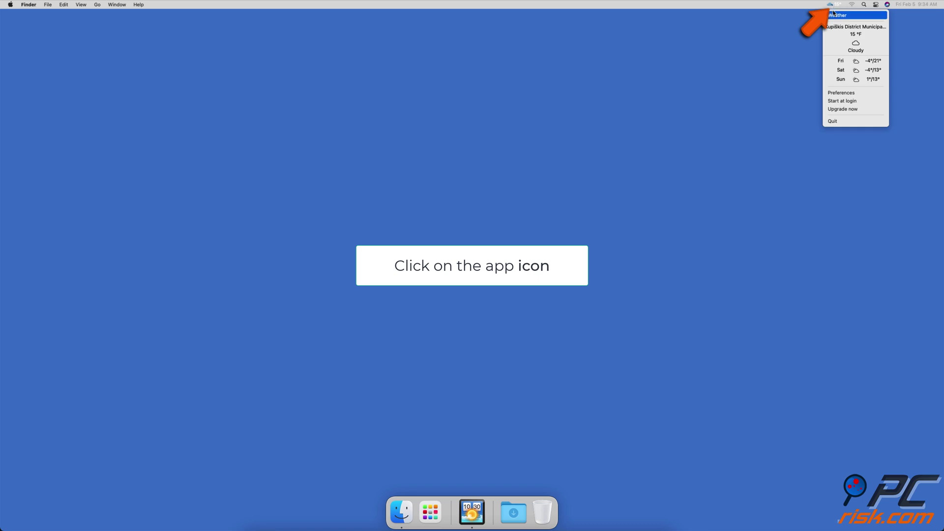
click(866, 93)
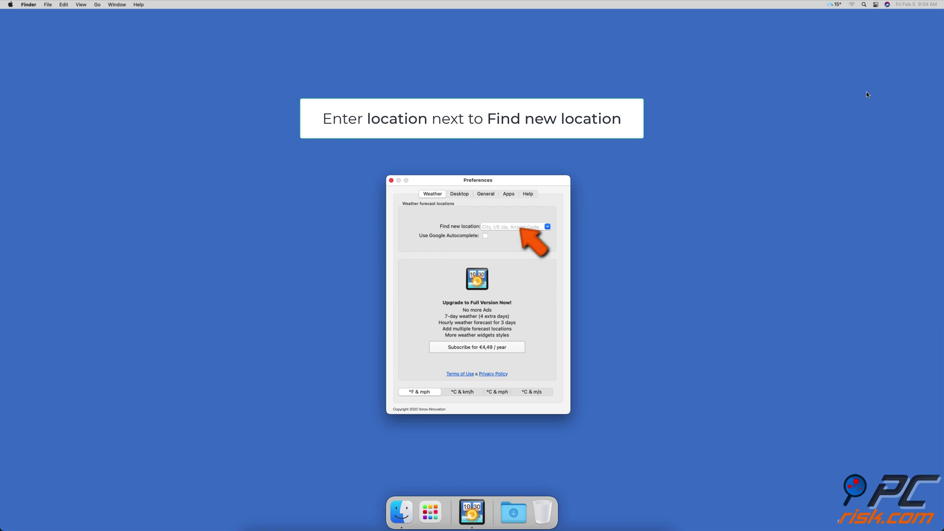
click(463, 393)
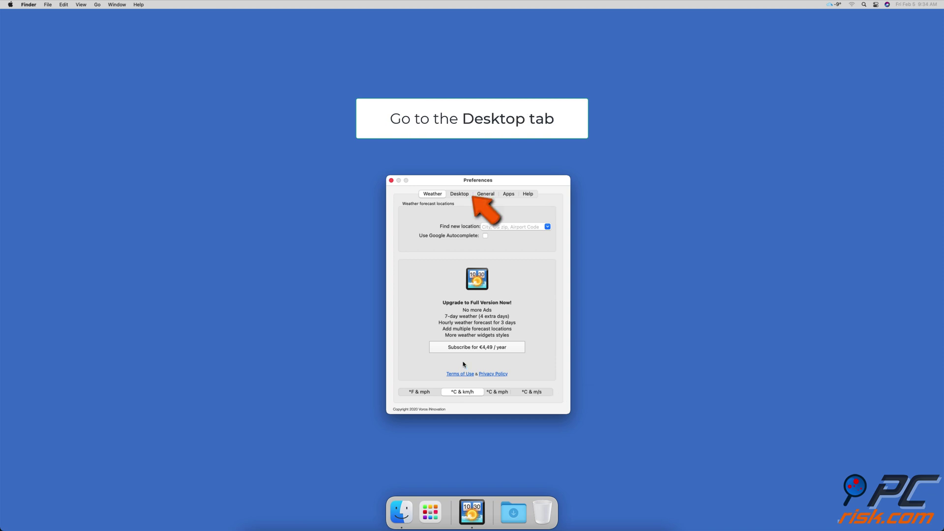
click(464, 197)
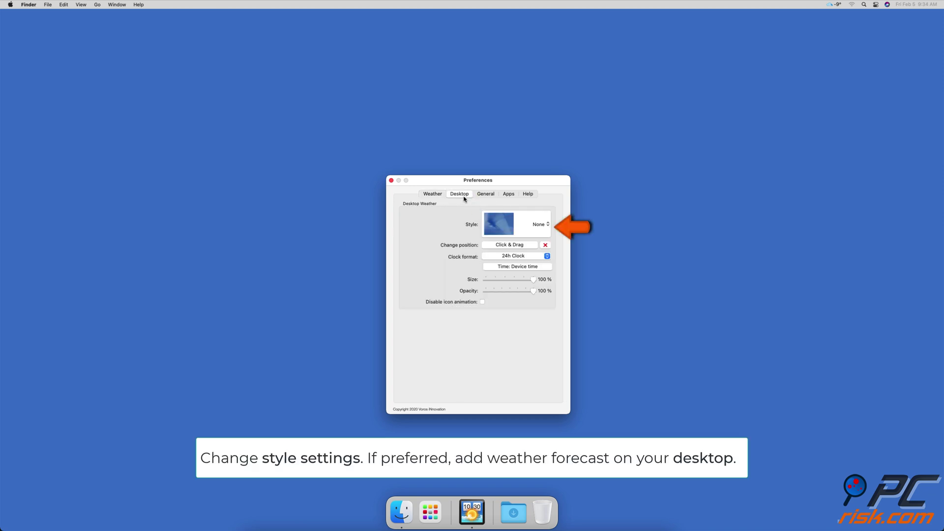
Step: Set the desktop widget style to Modern
click(540, 229)
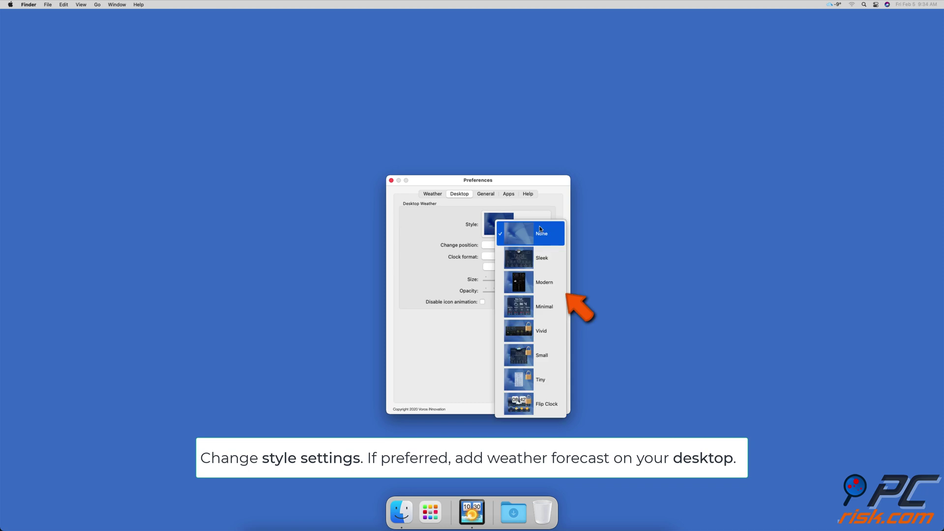
click(547, 251)
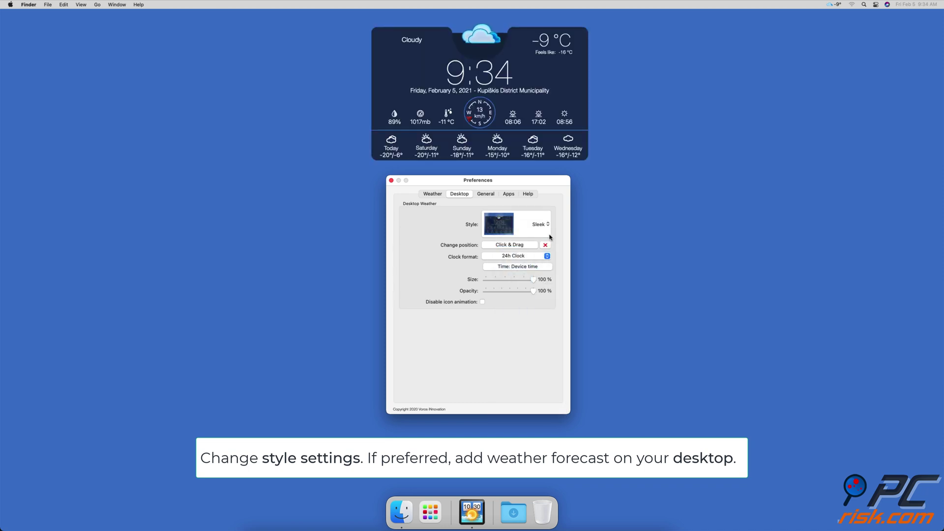
click(550, 234)
click(544, 258)
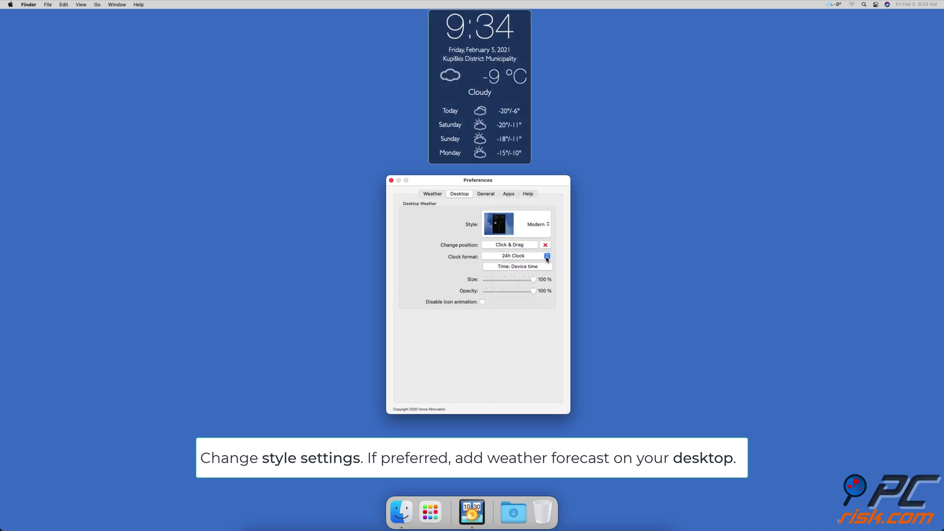
Step: Move the widget to the desktop's top-right corner and shrink it to 60% size
click(515, 247)
drag(476, 93, 878, 101)
drag(534, 281, 516, 295)
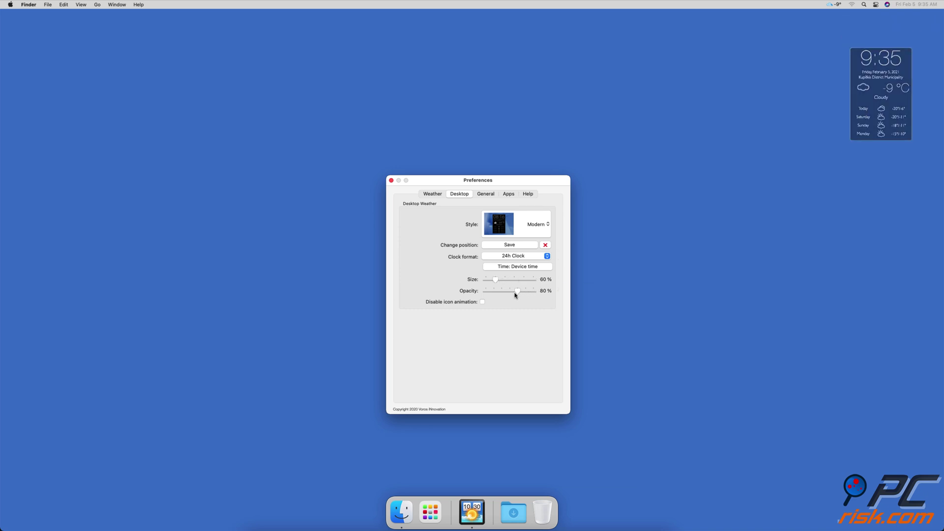
click(488, 195)
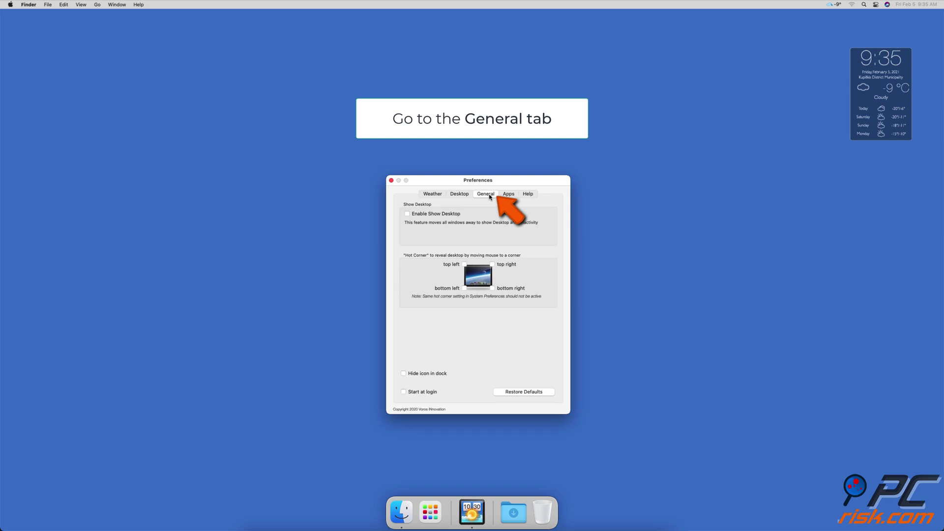
Step: Hide Weather Widget's dock icon, close Preferences, and quit the app from the menu bar
click(404, 375)
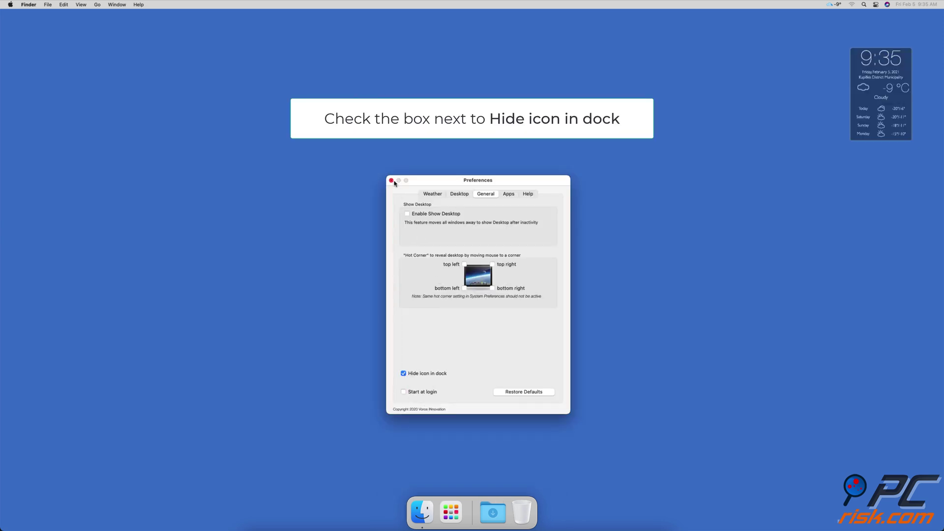
click(391, 181)
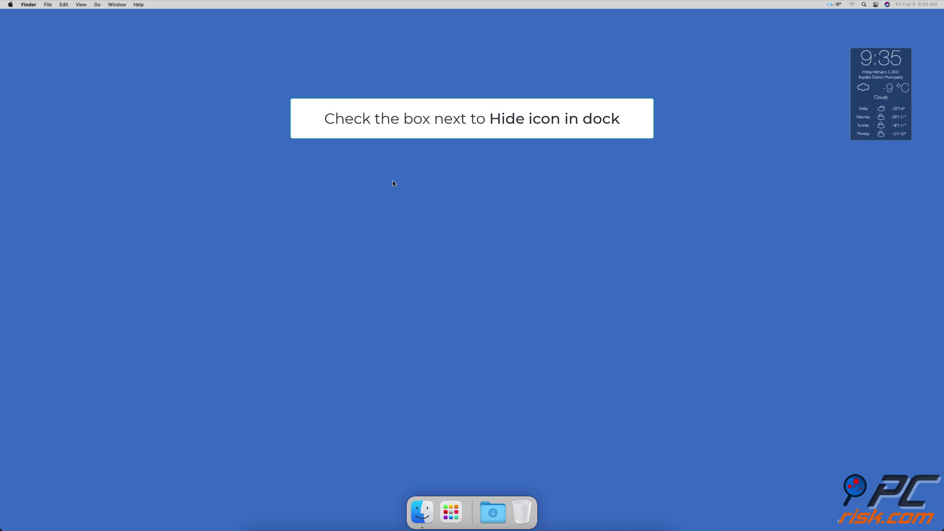
click(833, 7)
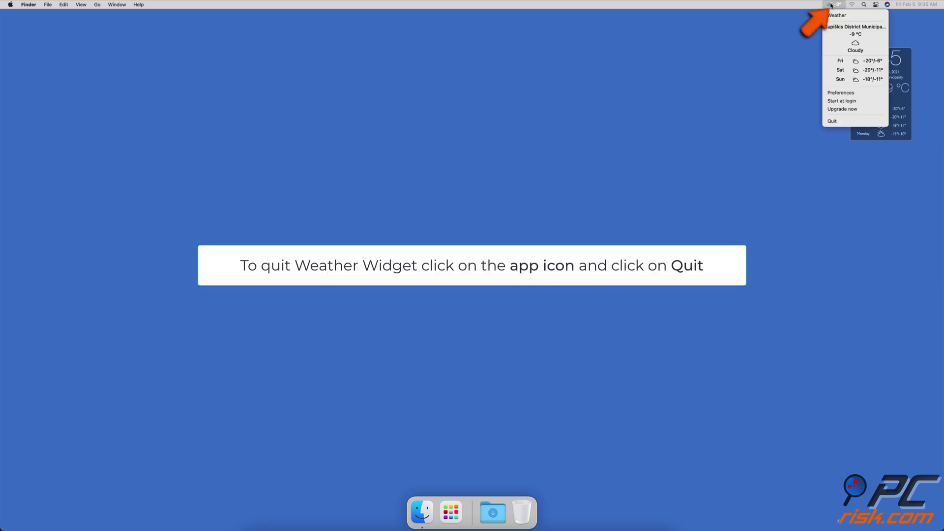
click(839, 120)
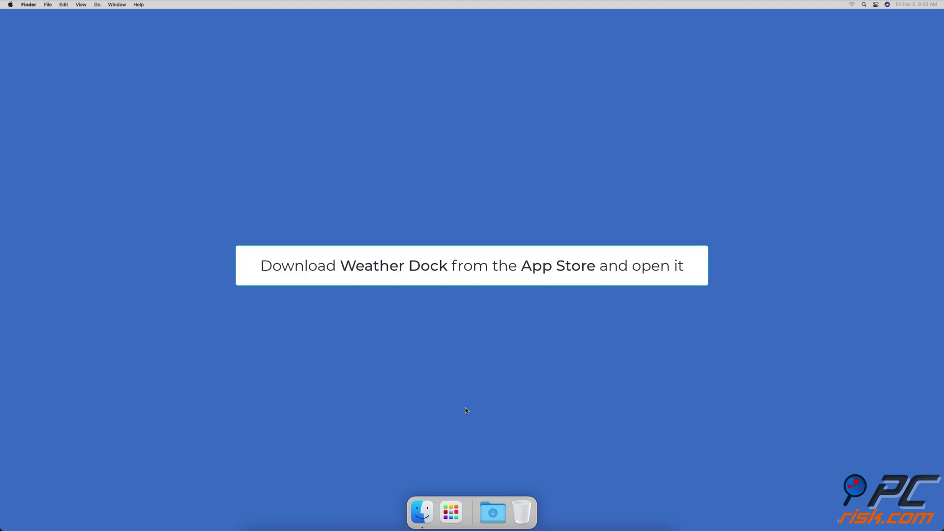
Step: Launch Weather Dock, close its forecast window, and set preference units to °C & km/h
key(super+space)
text(weather dock)
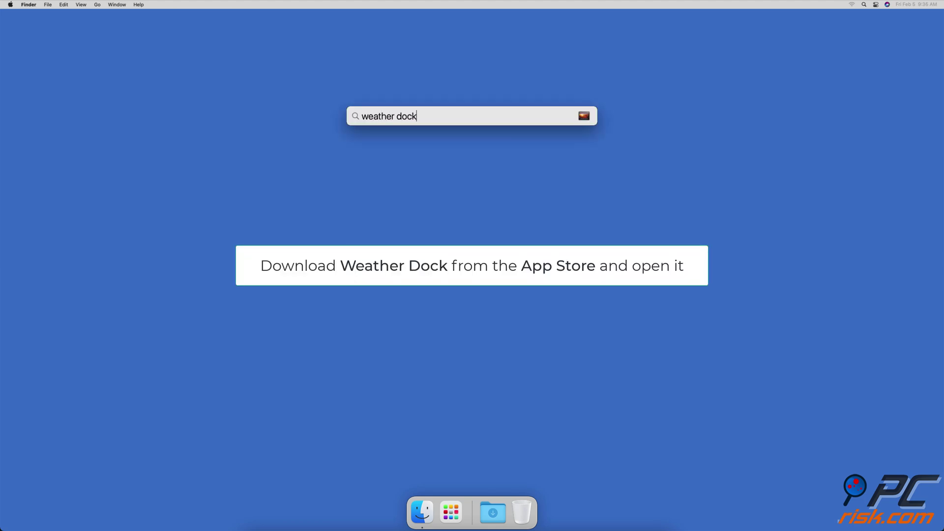
key(Return)
click(265, 97)
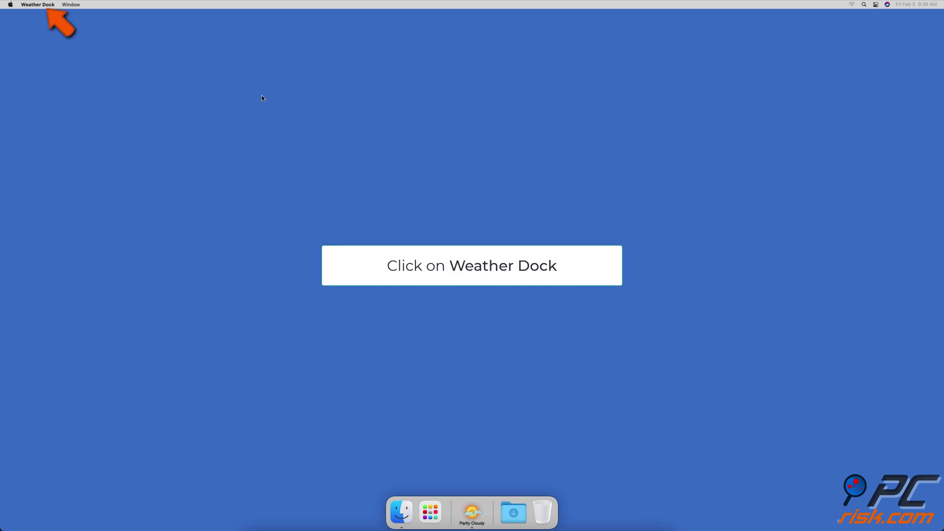
click(42, 6)
click(49, 15)
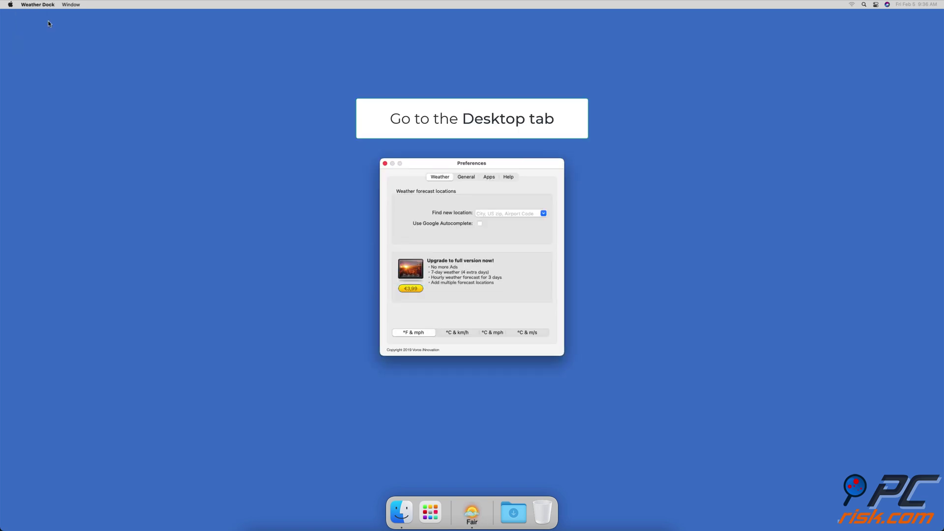
click(449, 335)
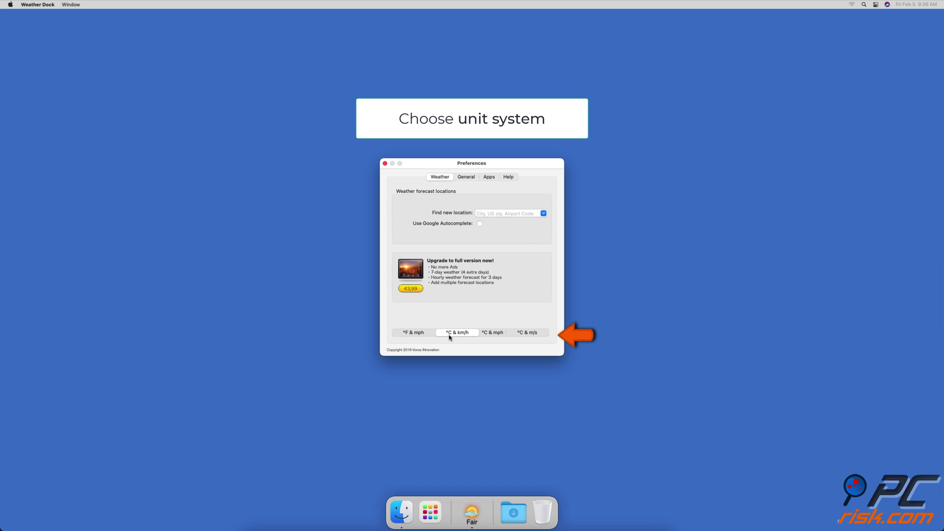
Step: Disable the dock icon animation and set Animation speed to Off in General preferences
click(466, 178)
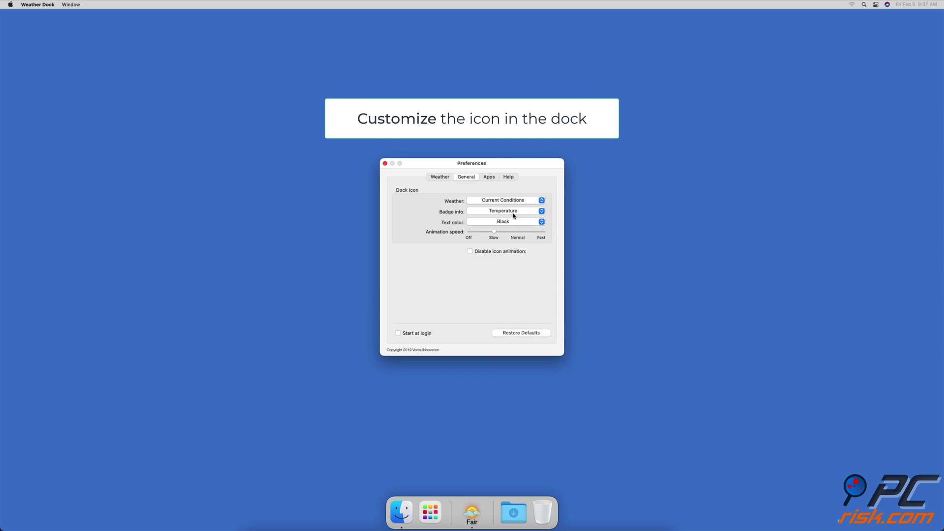
click(470, 251)
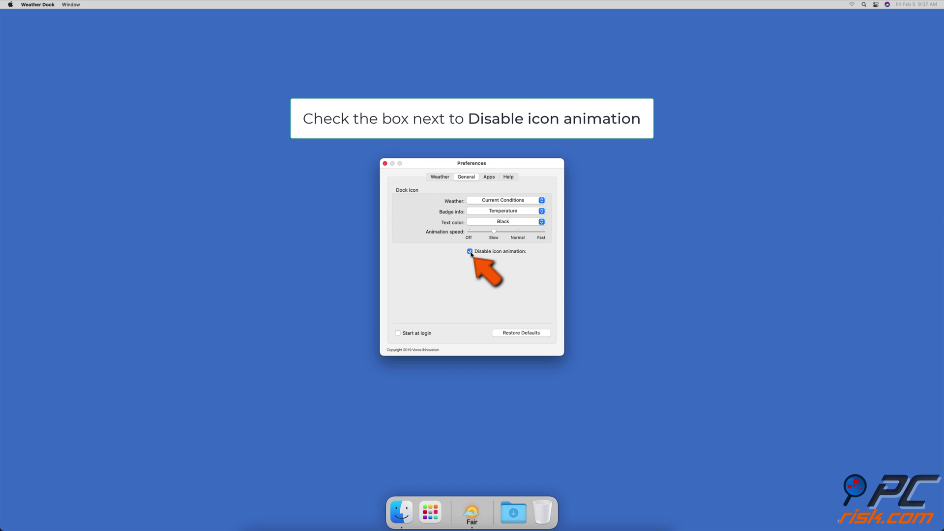
drag(494, 233, 469, 236)
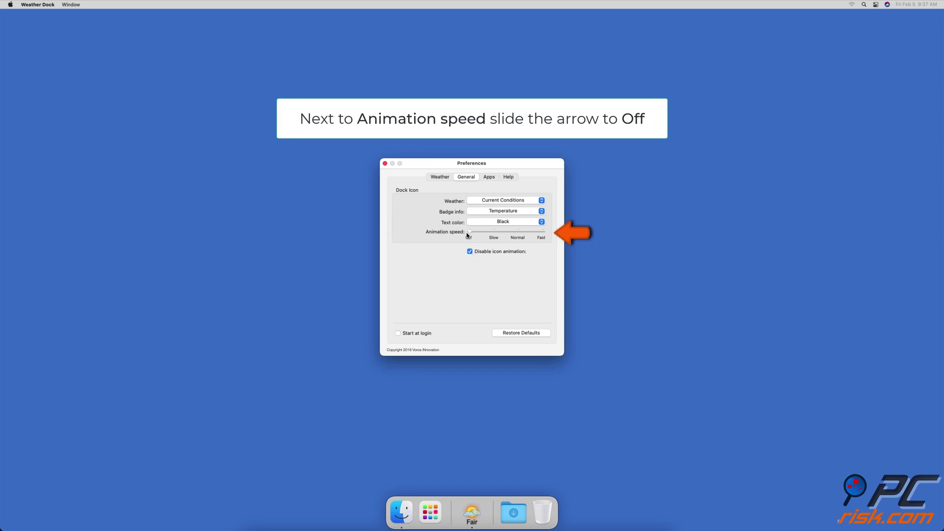
Step: Close Preferences, quit Weather Dock, and remove its leftover icon from the dock
click(385, 163)
right_click(472, 512)
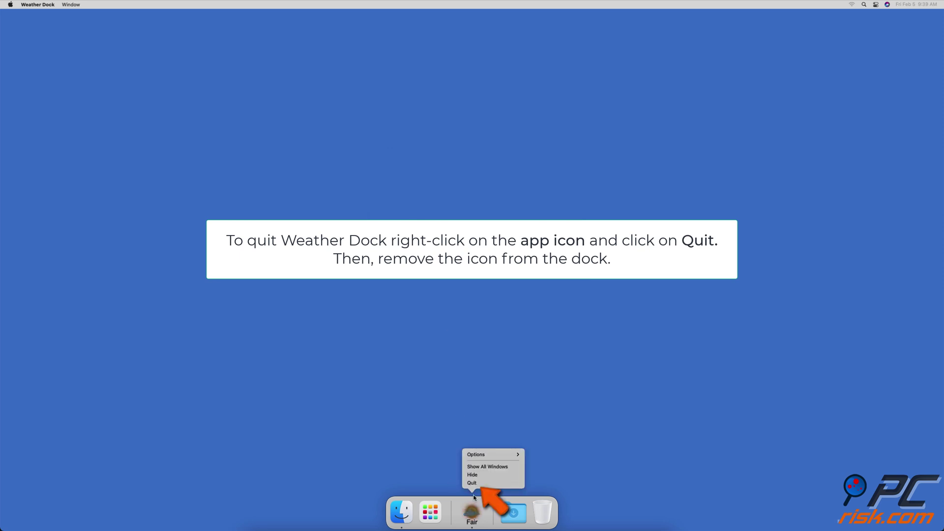
click(475, 485)
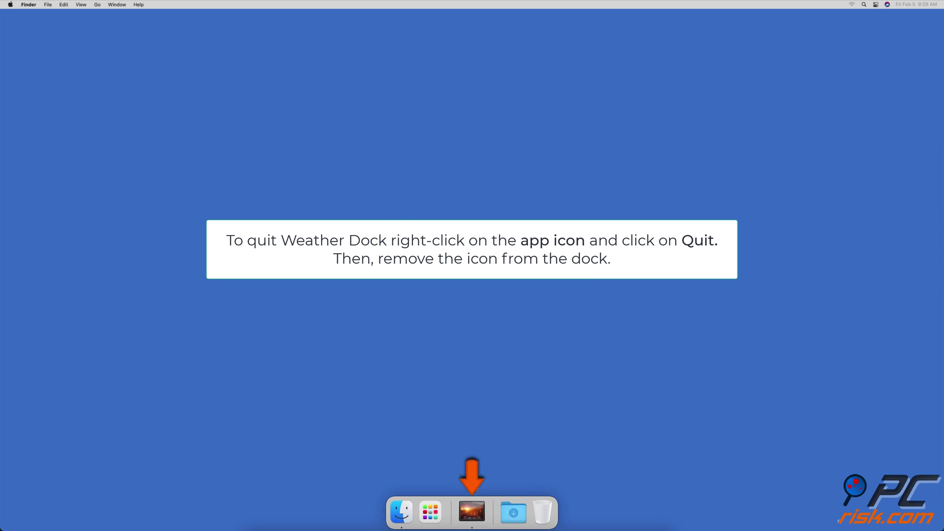
right_click(474, 513)
mouse_move(492, 463)
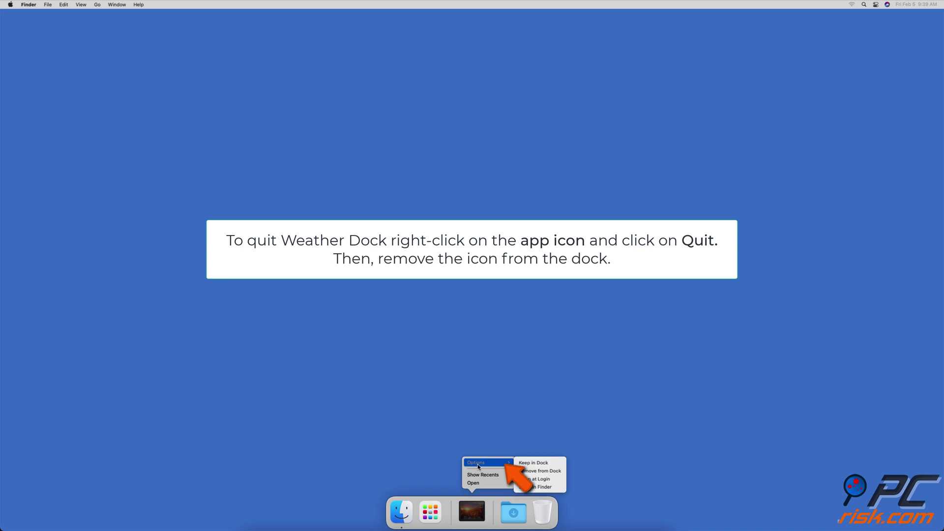
click(541, 470)
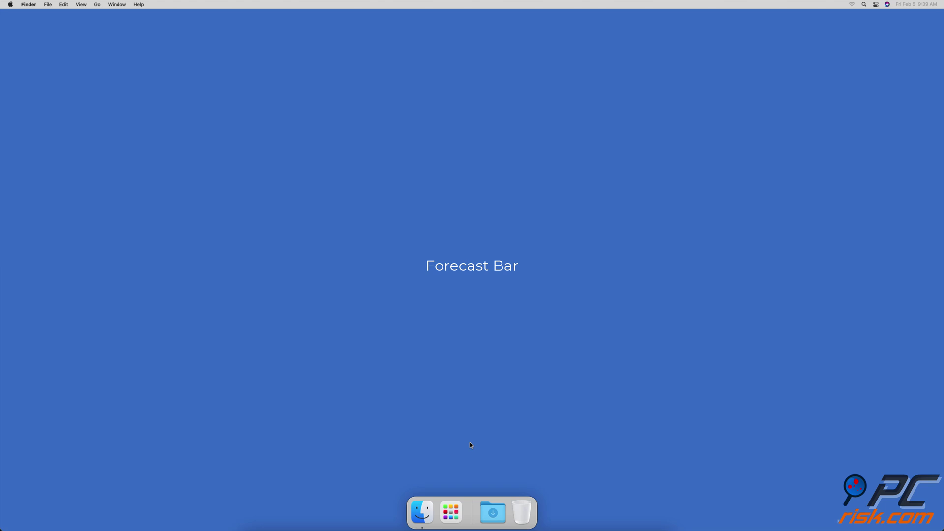
Step: Launch Forecast Bar via Spotlight
key(super+space)
text(forecast bar)
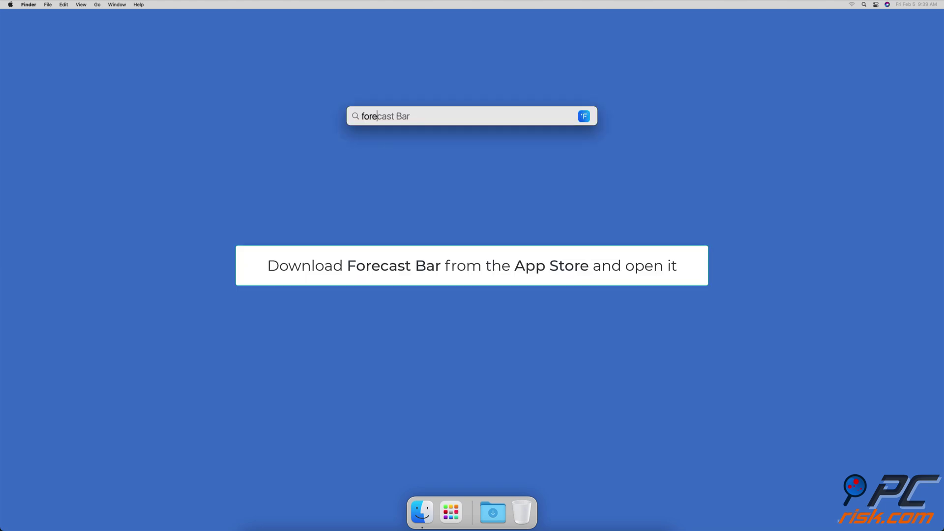
key(Return)
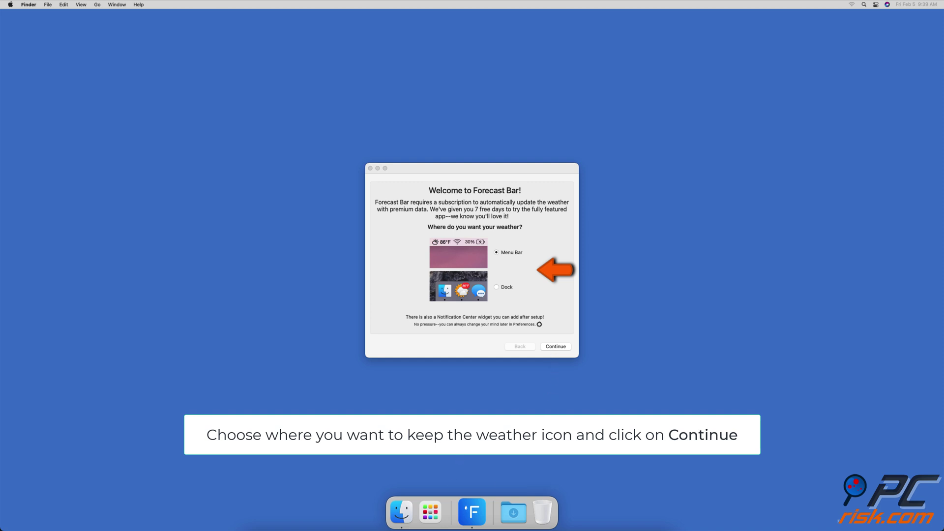
Step: Complete Forecast Bar setup with Menu Bar display, 3 Day size, graph view and auto-start
click(556, 347)
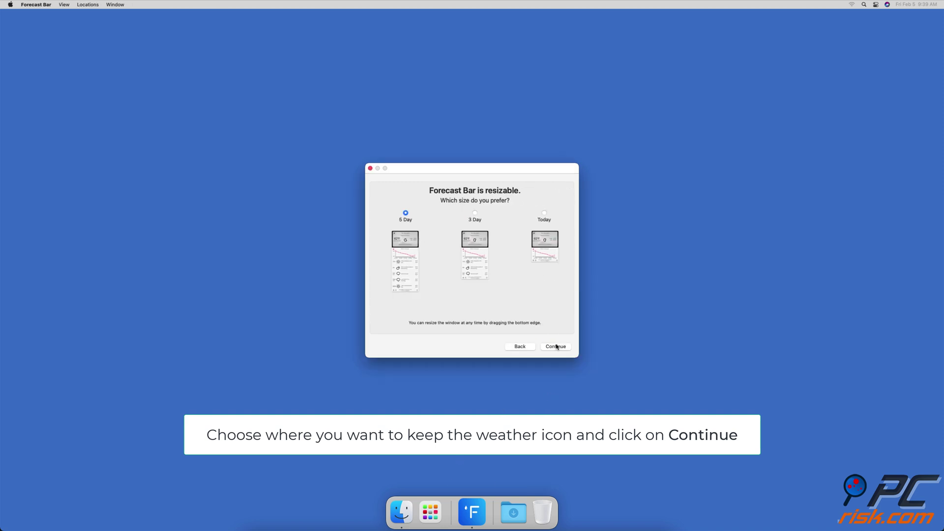
click(475, 213)
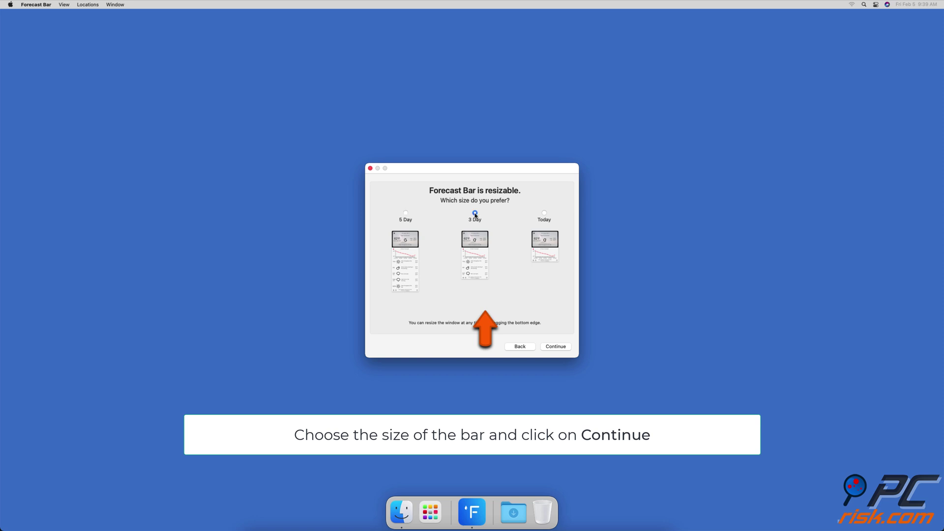
click(549, 349)
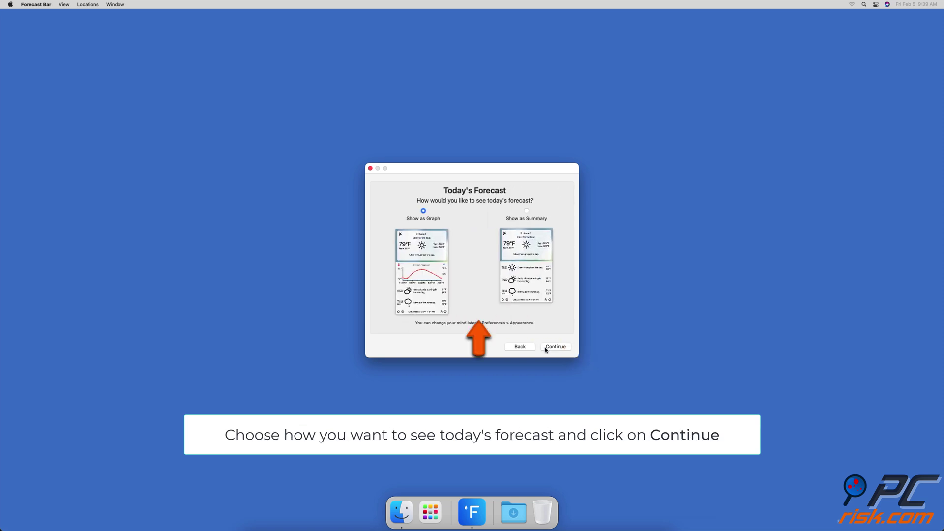
click(546, 347)
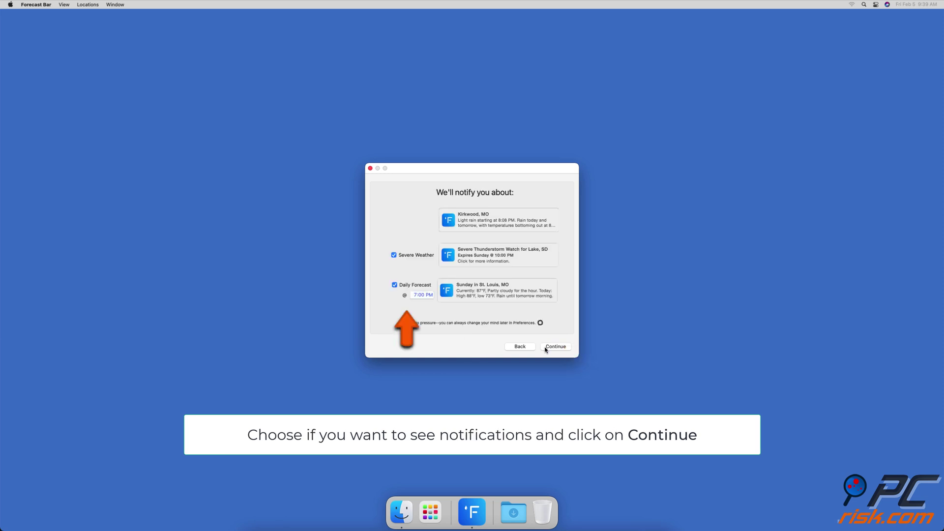
click(547, 347)
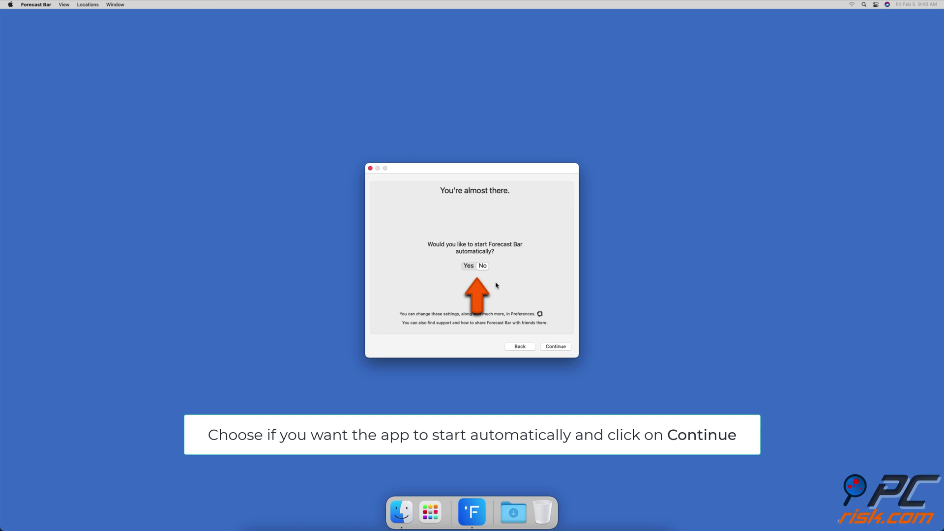
click(469, 266)
click(547, 347)
click(548, 347)
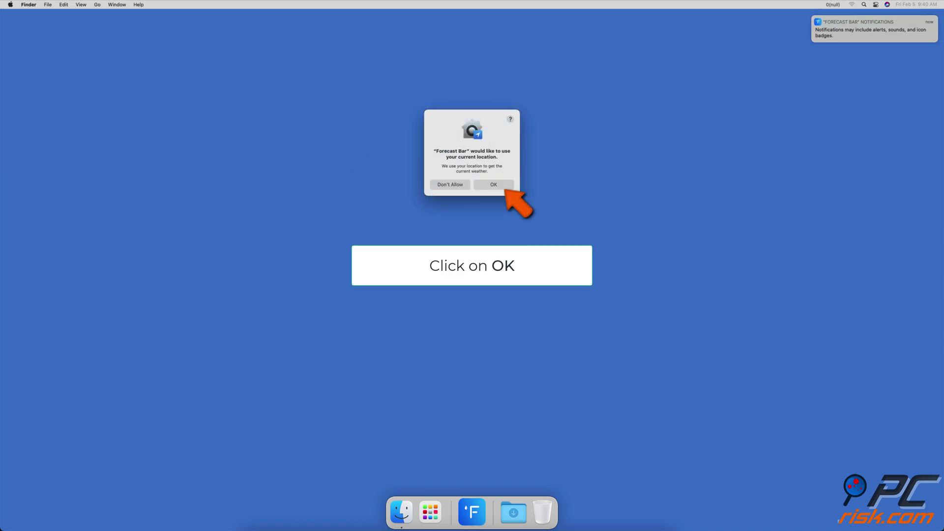
Step: Allow location access, then open Forecast Bar's weather panel and its Preferences
click(508, 187)
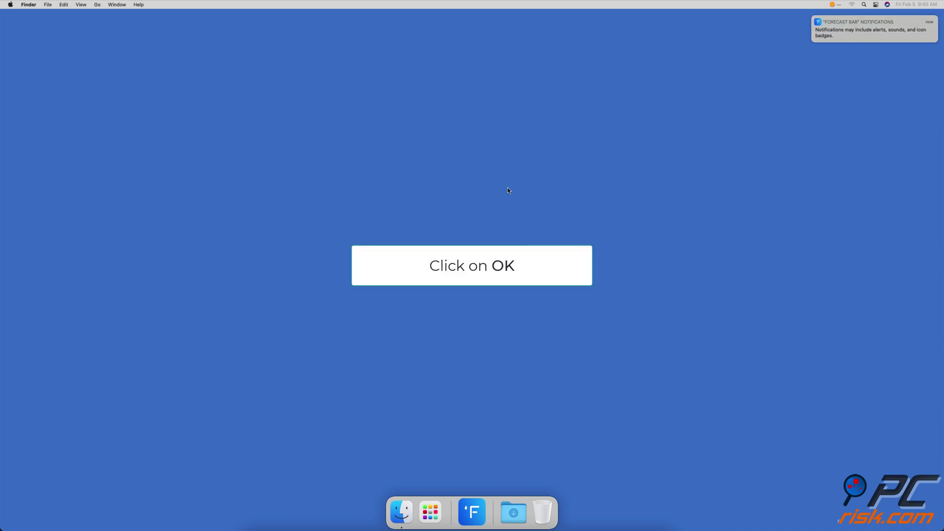
click(831, 6)
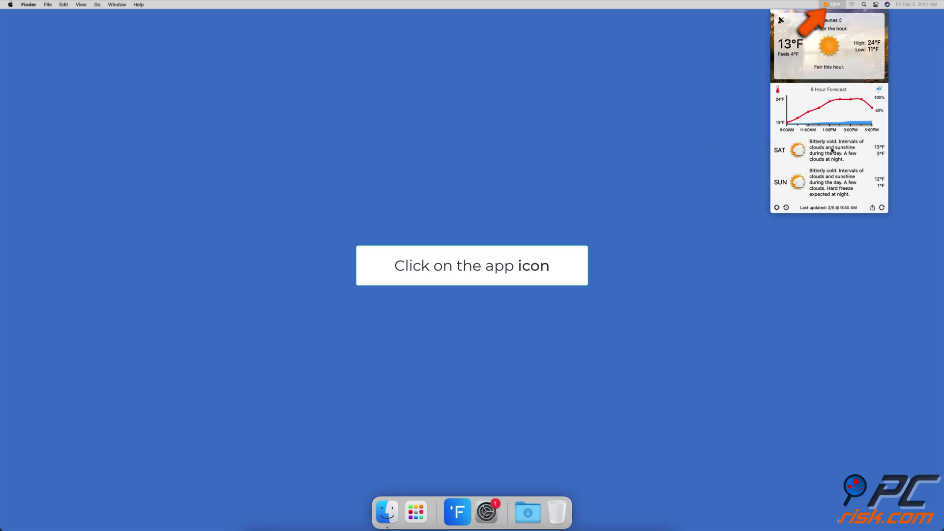
click(776, 207)
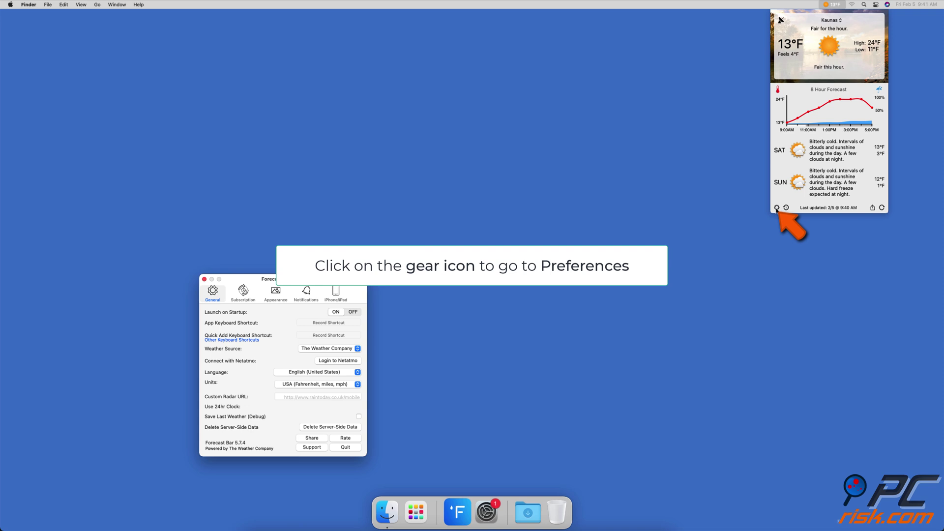
Step: Switch Forecast Bar's units to Metric (Celsius, km, km/h)
drag(410, 209, 480, 120)
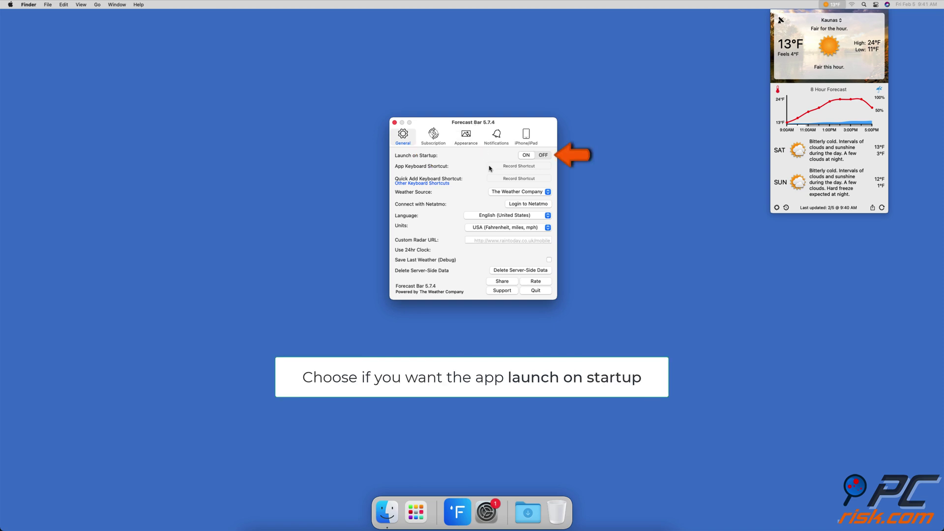
click(548, 229)
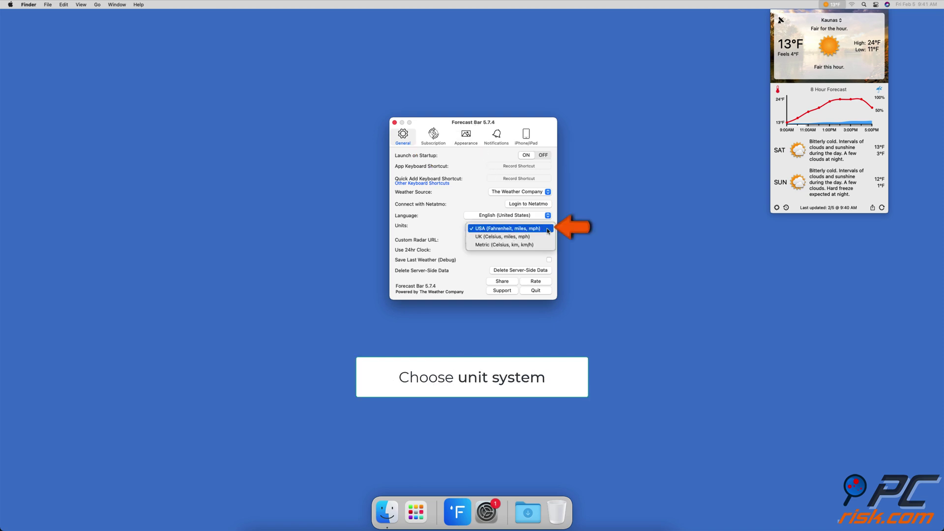
click(544, 246)
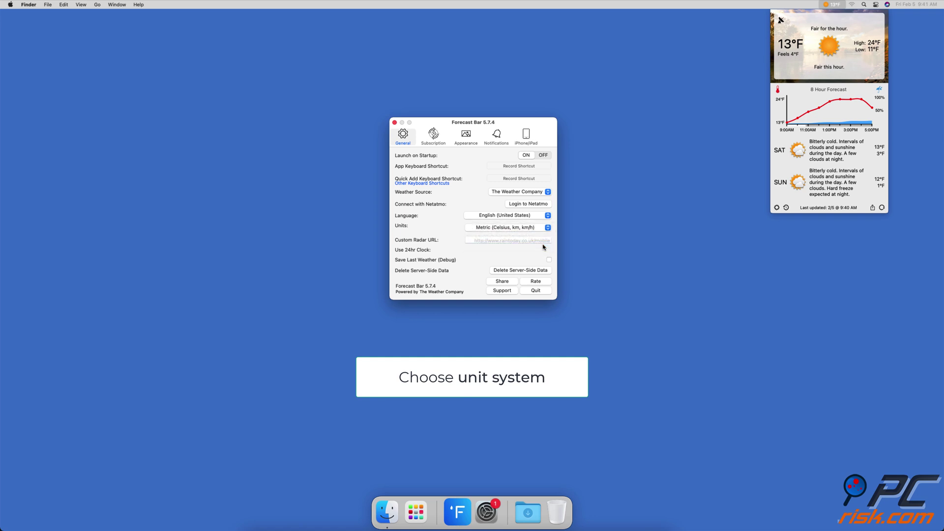
click(433, 138)
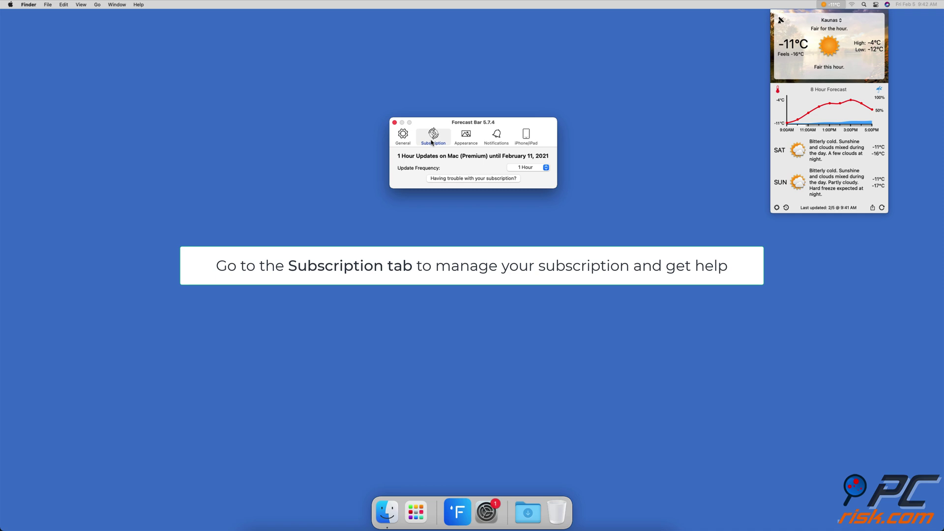
Step: Switch Forecast Bar's App Type to Dock, back to Menu Bar, then view Notifications settings
click(467, 139)
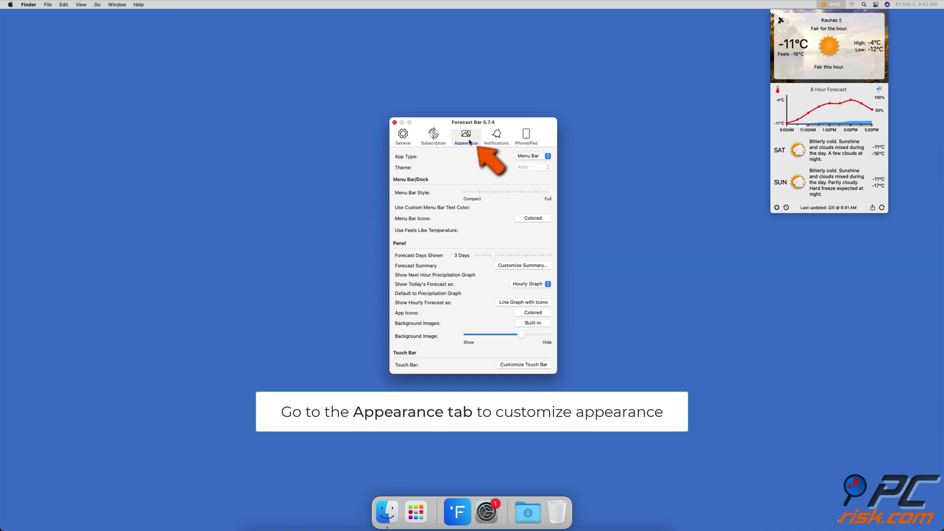
click(544, 156)
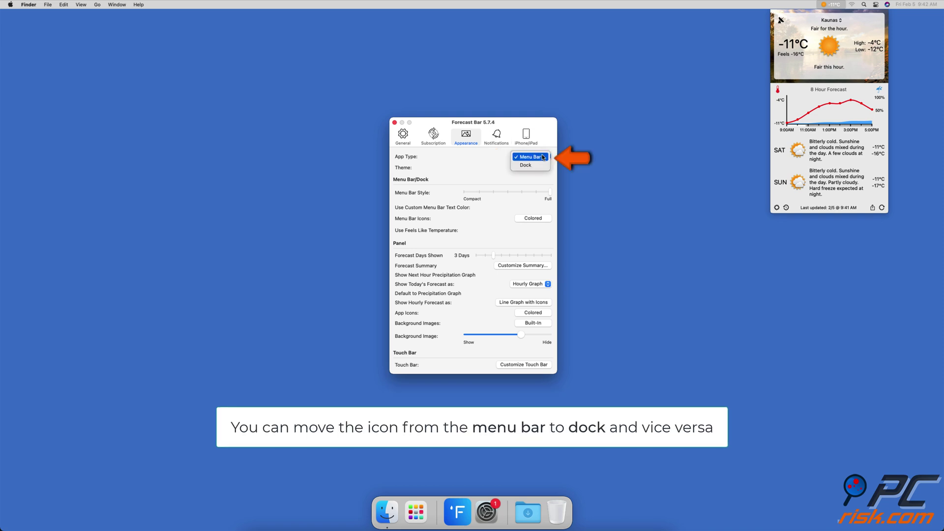
click(542, 166)
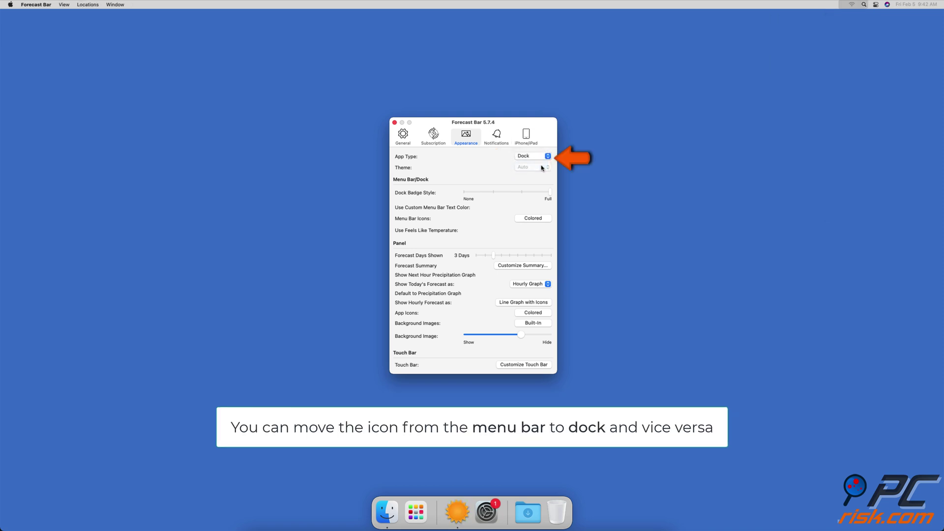
click(543, 157)
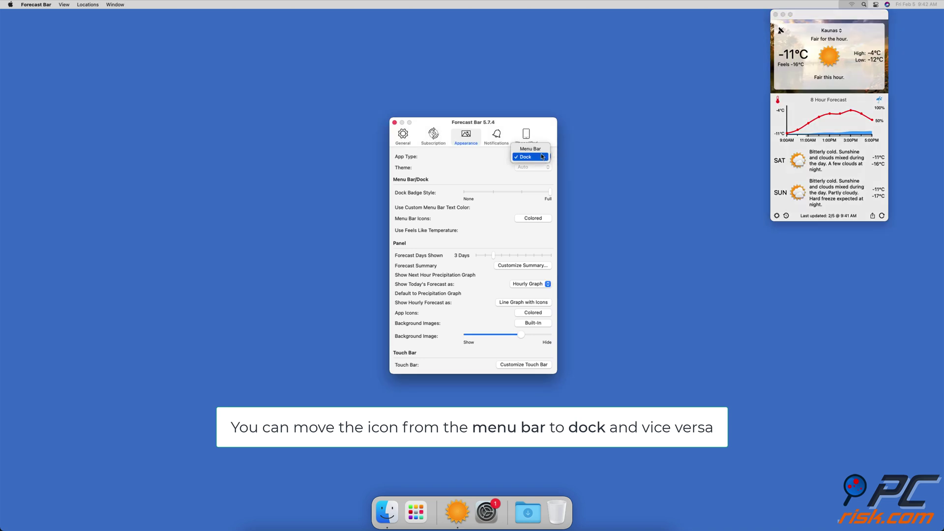
click(541, 149)
click(495, 140)
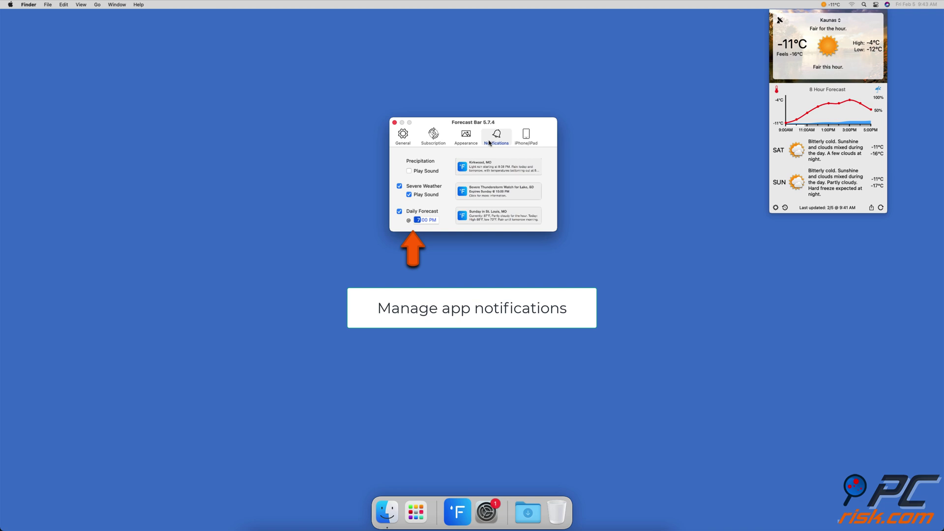
Step: Enable Play Sound for precipitation alerts, then quit Forecast Bar from the General tab
click(409, 171)
click(403, 136)
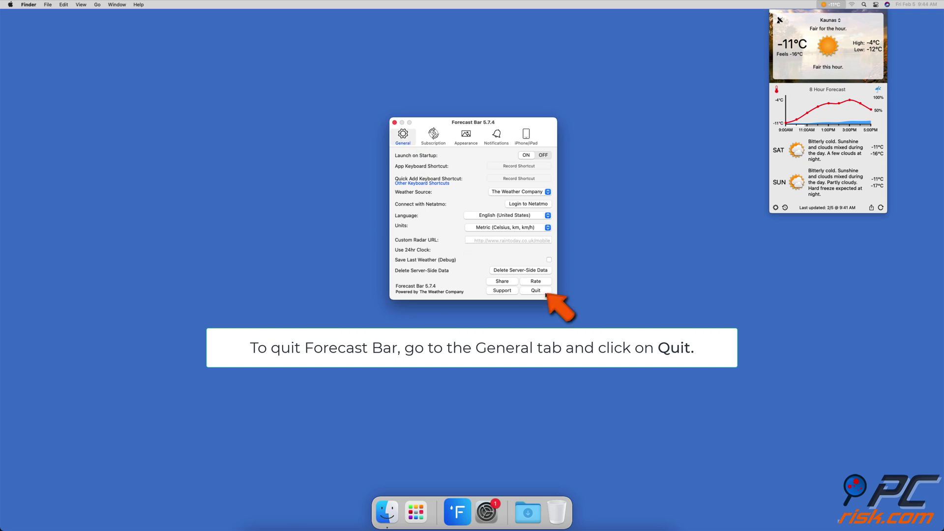
click(546, 292)
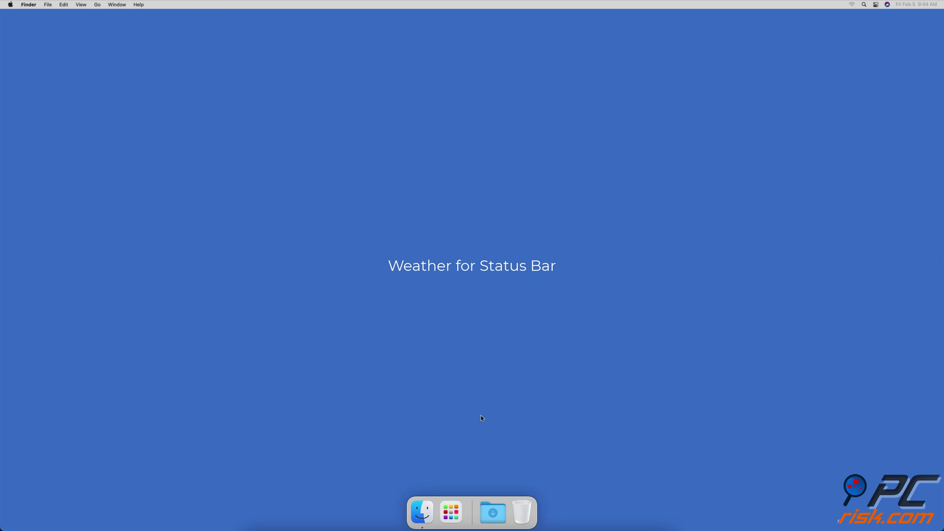
Step: Launch Weather for Status Bar through Spotlight and open its −11°C Kaunas forecast menu
key(super+space)
text(weather for)
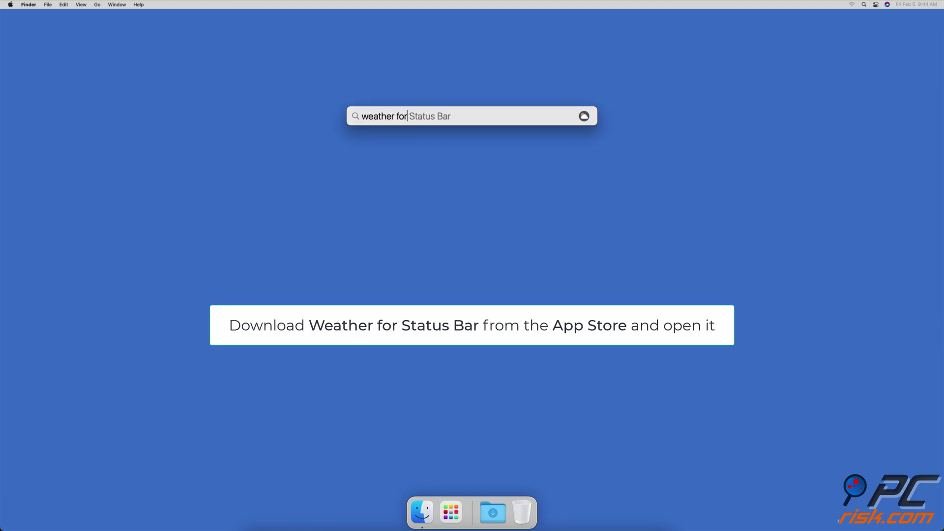
text( Status Bar)
key(Return)
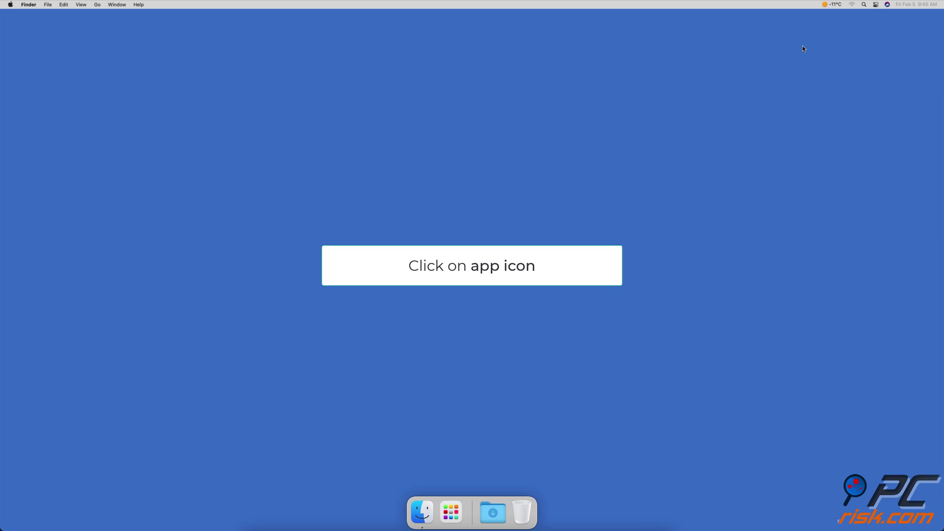
click(831, 4)
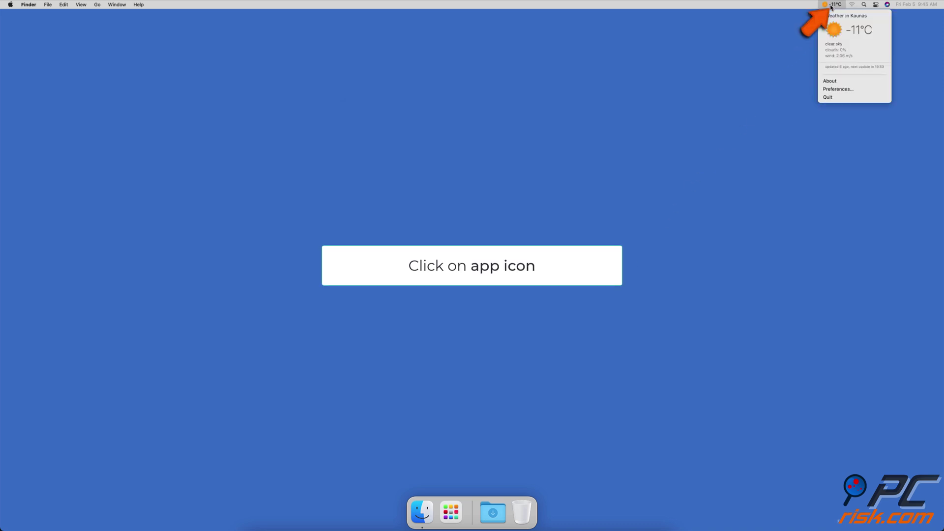
Step: Save Weather for Status Bar preferences with Kaunas, metric units and colored icons
click(860, 90)
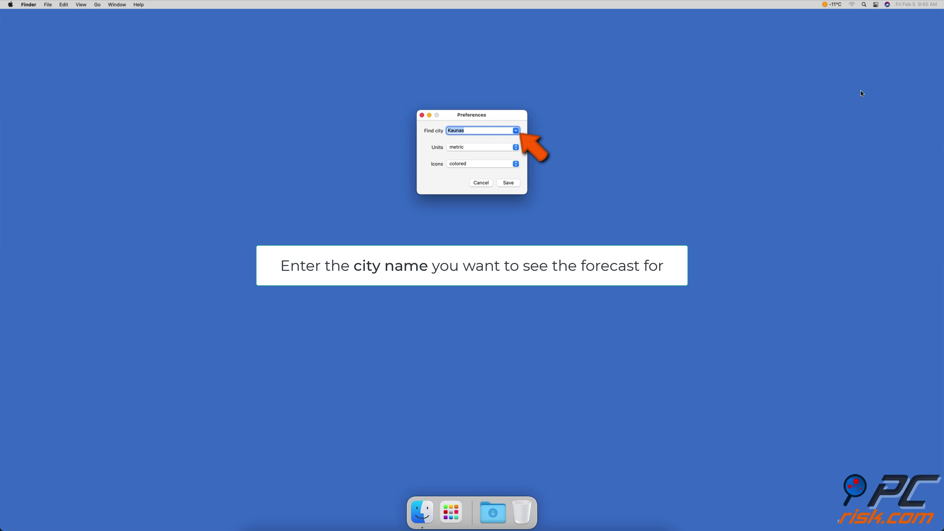
click(513, 148)
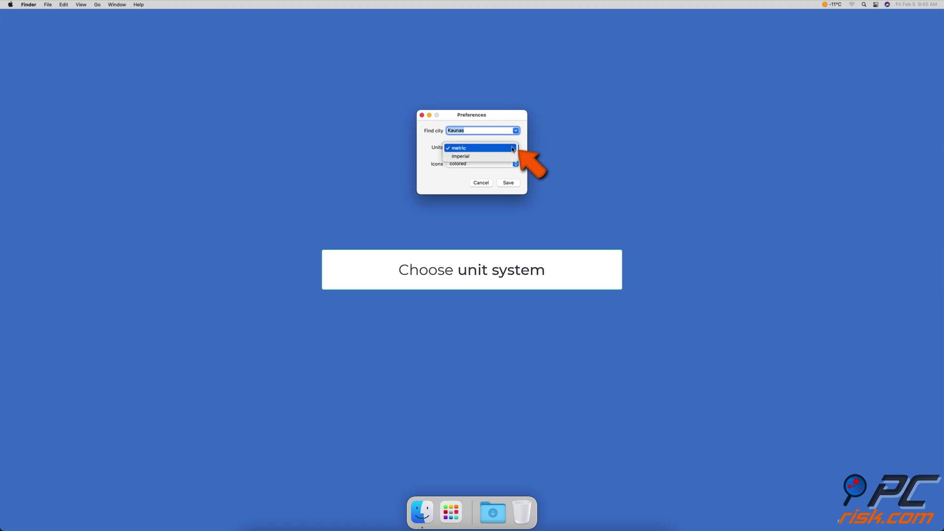
click(512, 149)
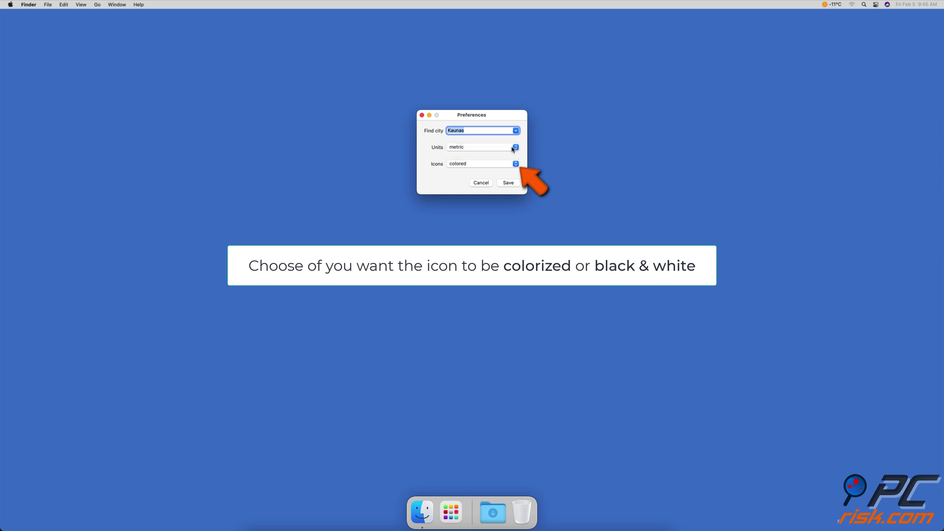
click(508, 183)
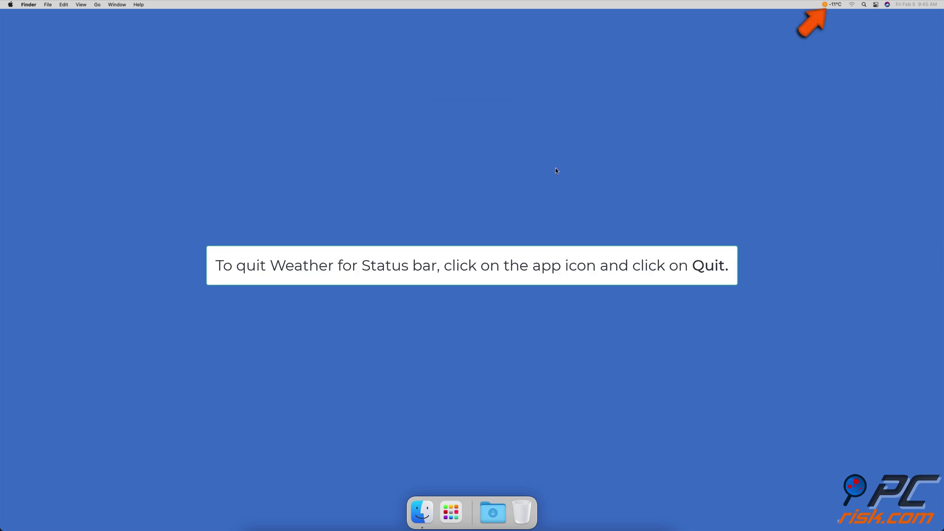
Step: Quit Weather for Status Bar from its −11°C menu-bar item
click(832, 6)
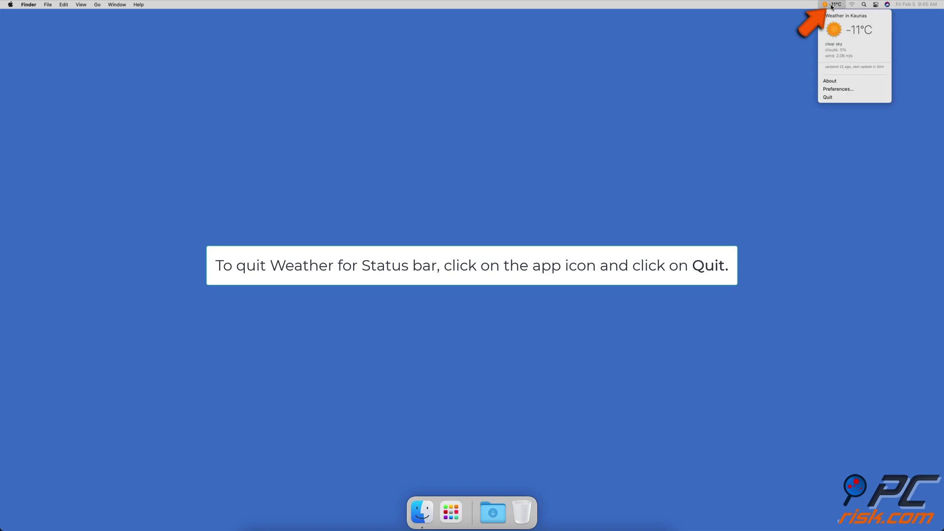
click(838, 98)
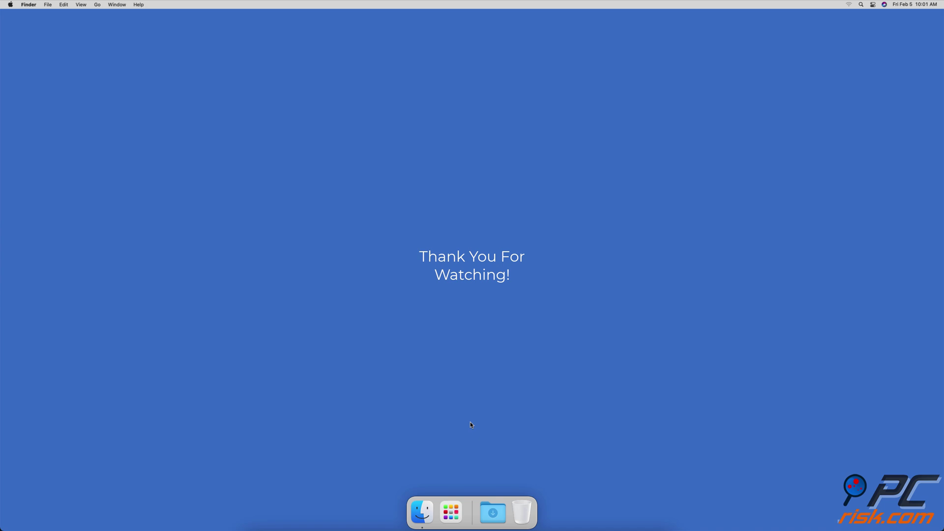